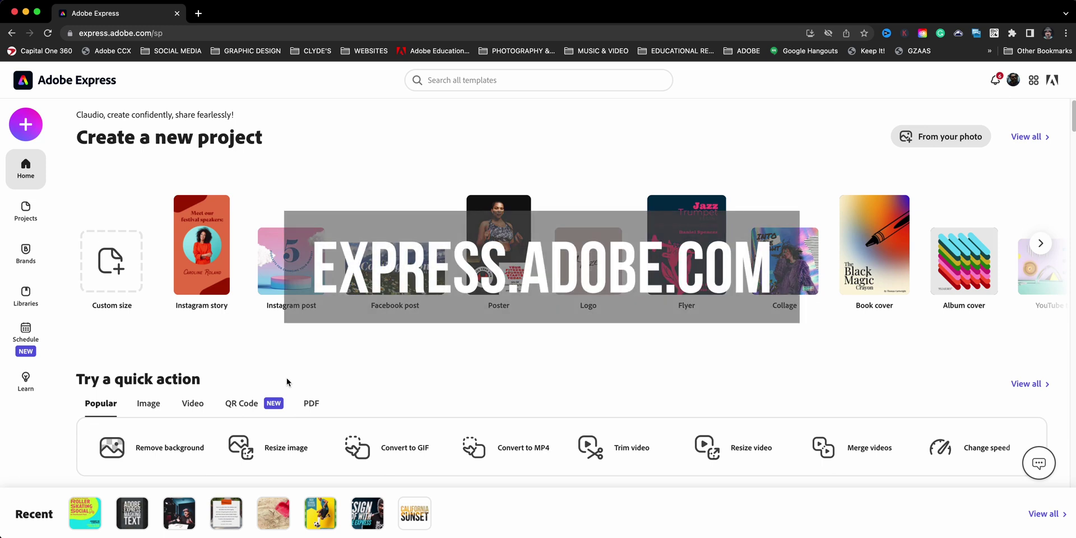
Start a new project from your own photo by uploading the man's photo and scaling it up
left_click(15, 131)
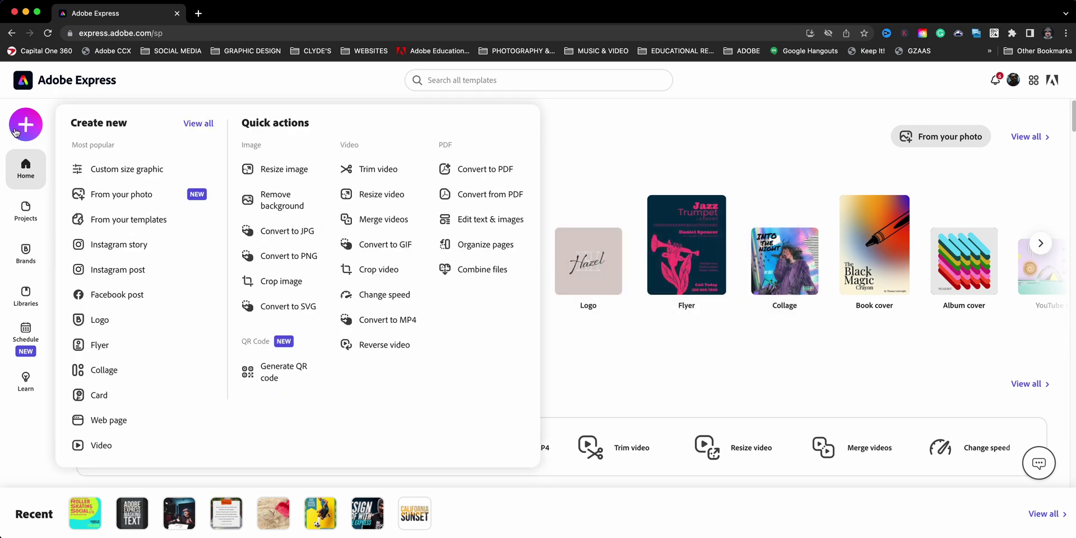
left_click(87, 194)
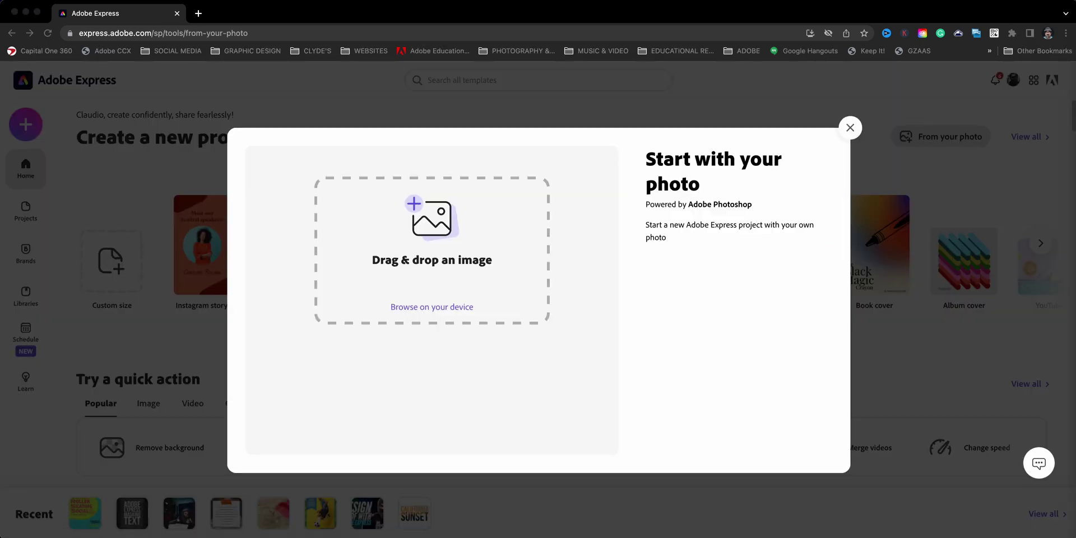
left_click_drag(1012, 319, 491, 268)
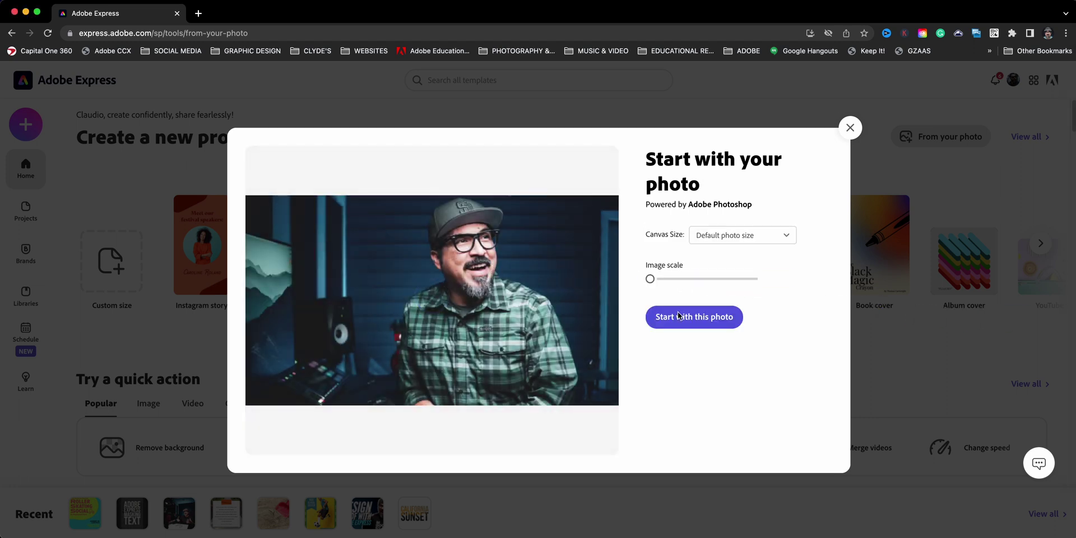
mouse_move(650, 278)
left_mouse_down()
mouse_move(690, 279)
mouse_move(637, 279)
left_mouse_up()
Preview YouTube and Instagram canvas sizes, then create the project at Default photo size
left_click(745, 237)
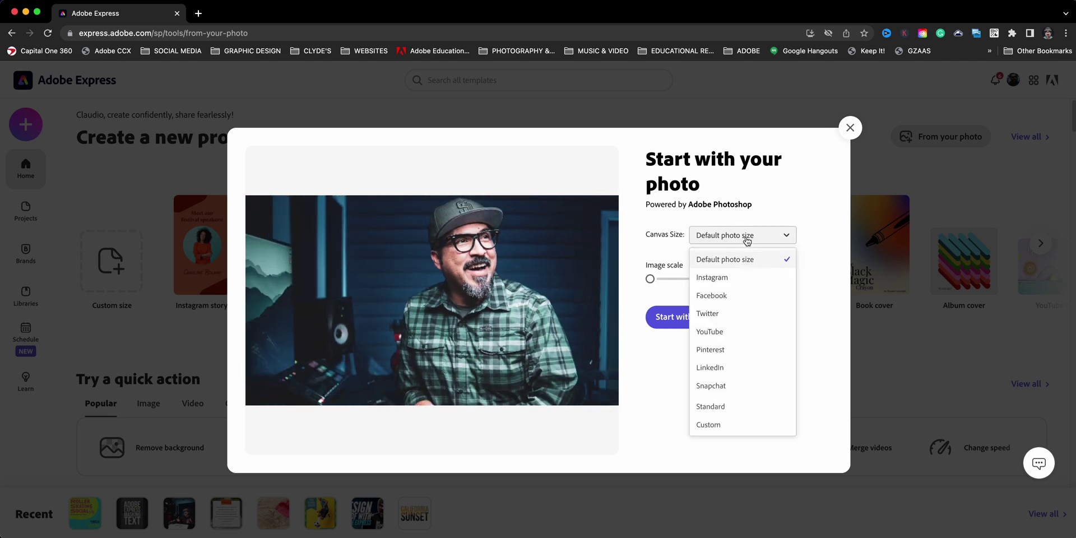
left_click(750, 336)
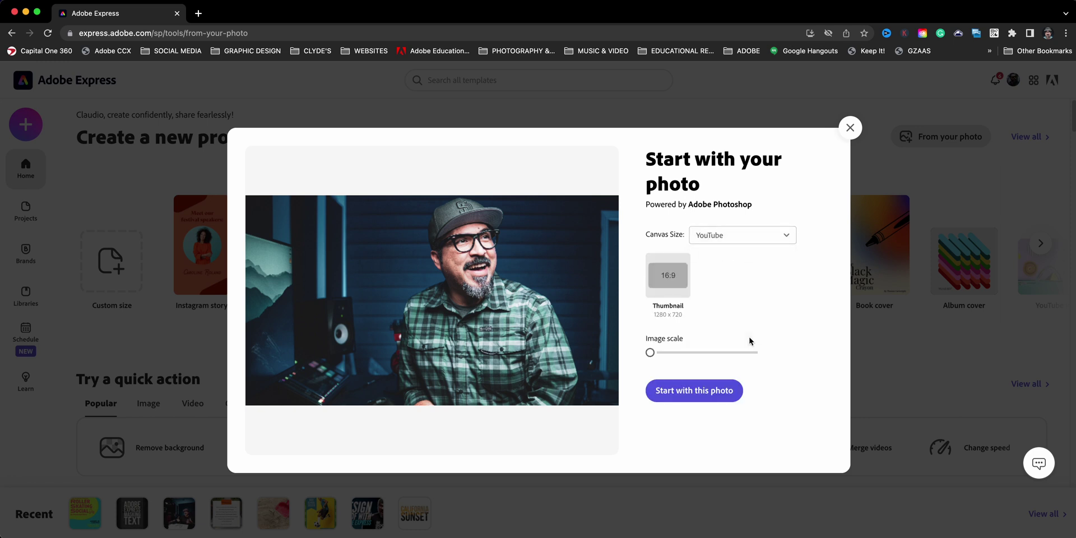
left_click(741, 244)
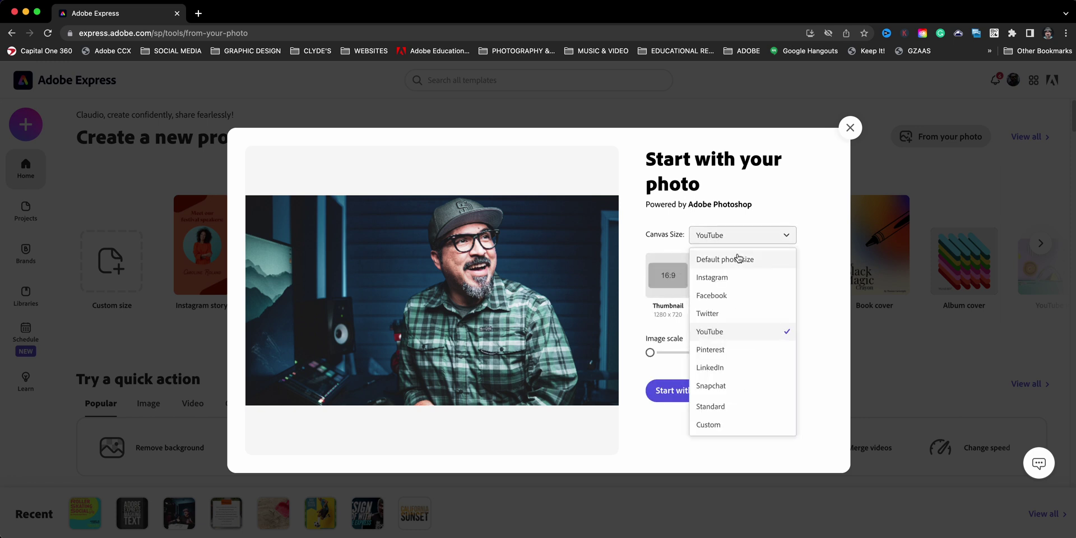
left_click(701, 279)
left_click(766, 290)
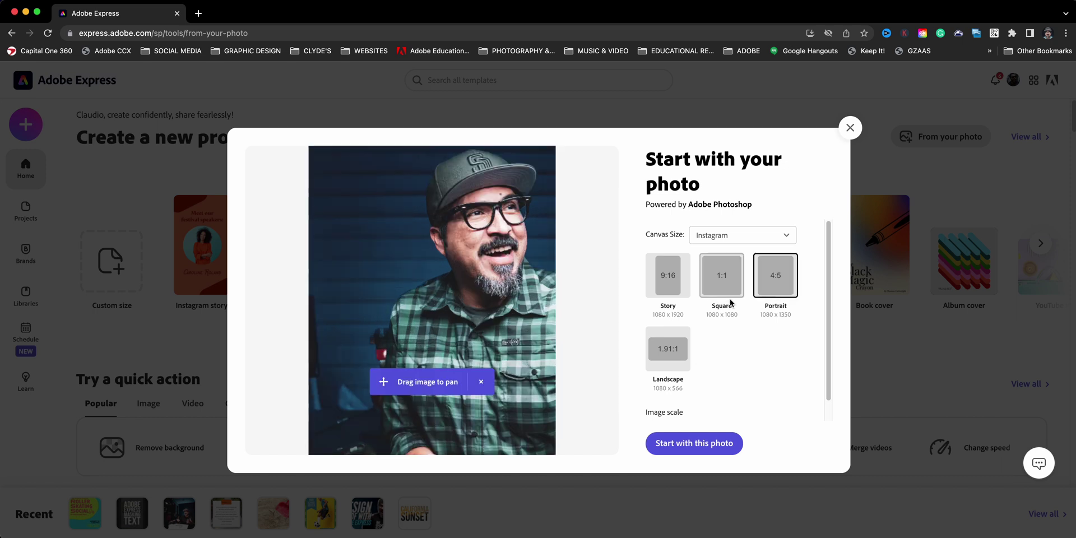
left_click(661, 350)
left_click(723, 289)
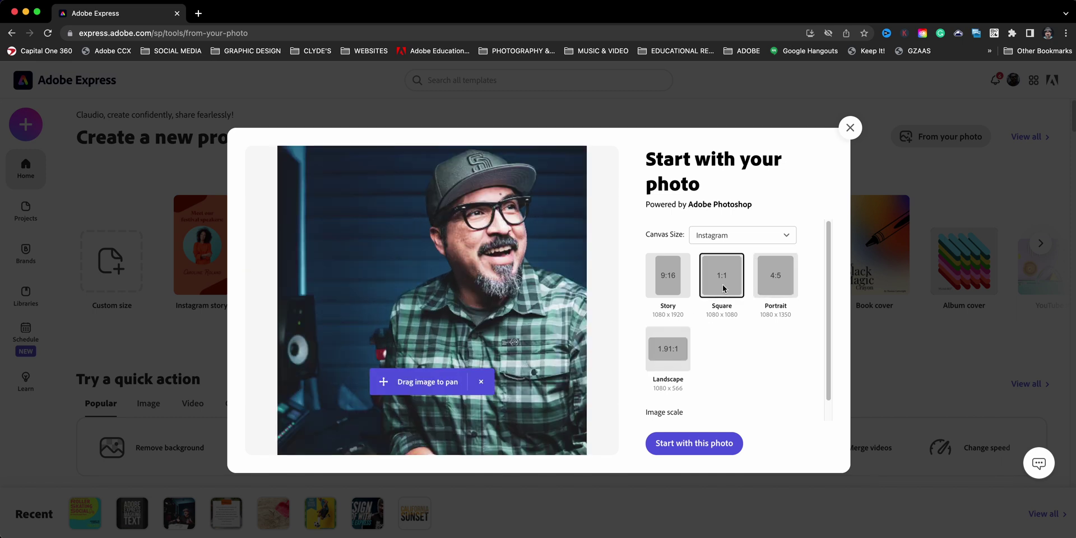
left_click(676, 289)
left_click(712, 238)
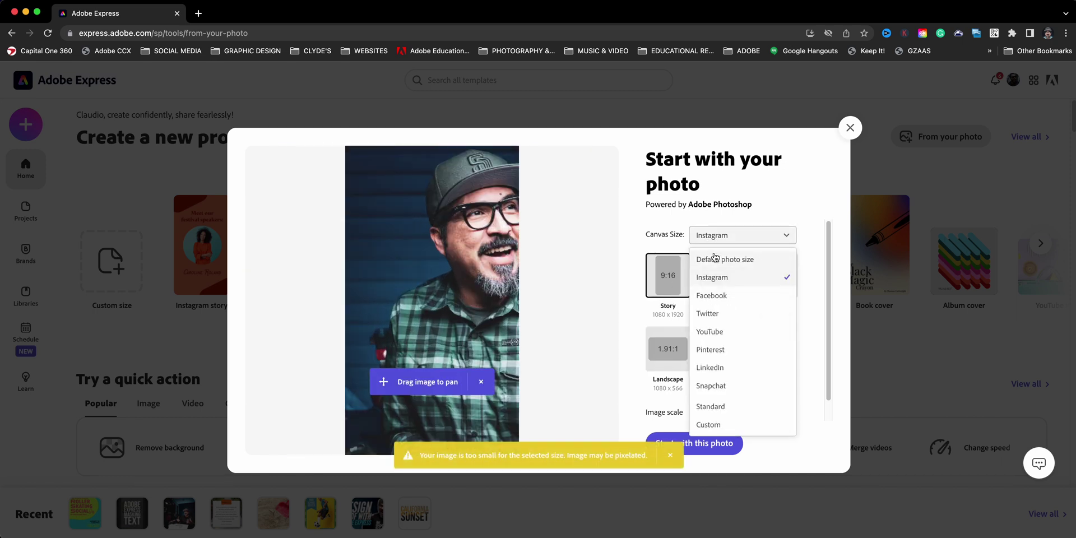
left_click(714, 258)
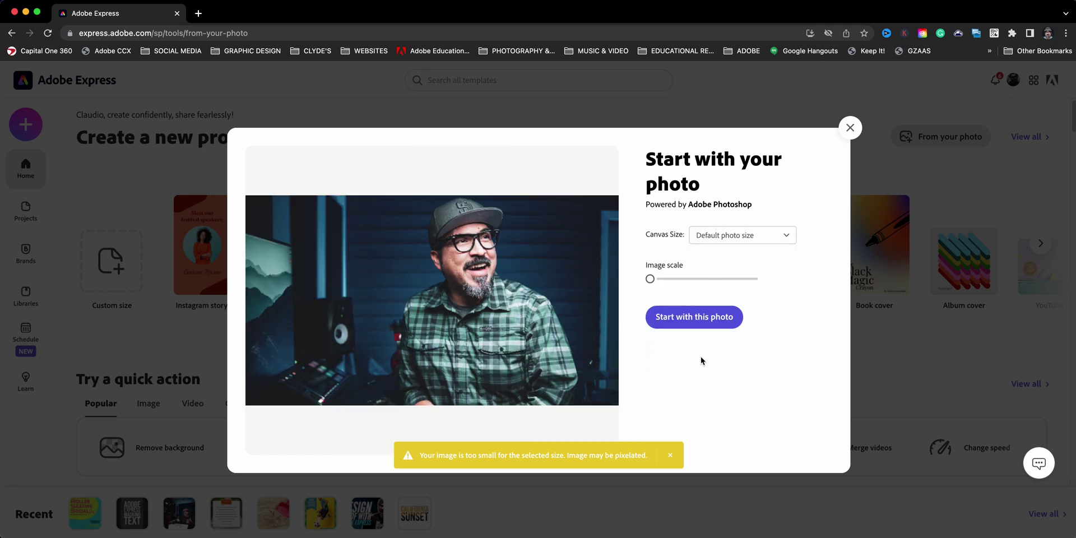
left_click(670, 454)
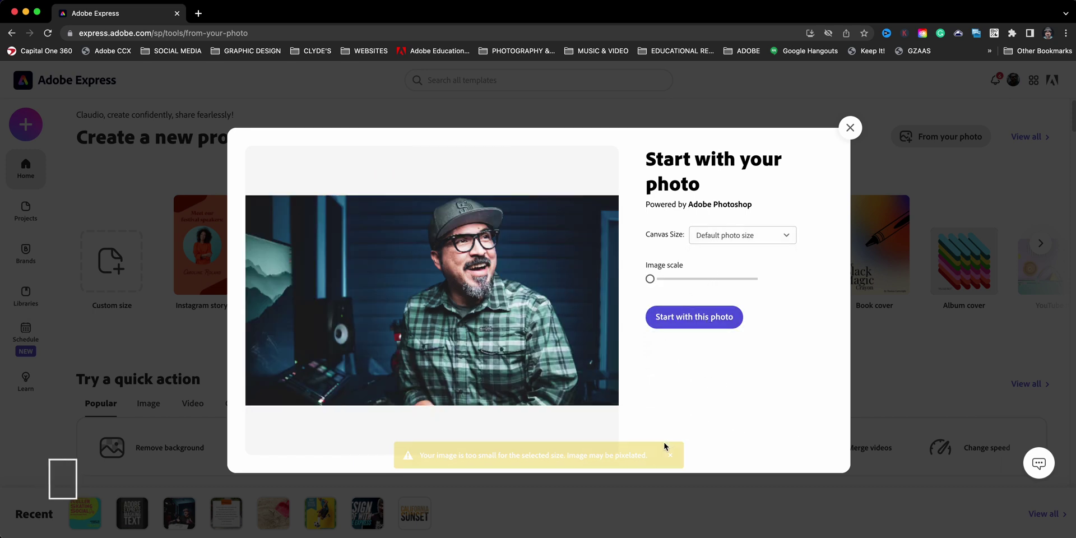
left_click(675, 320)
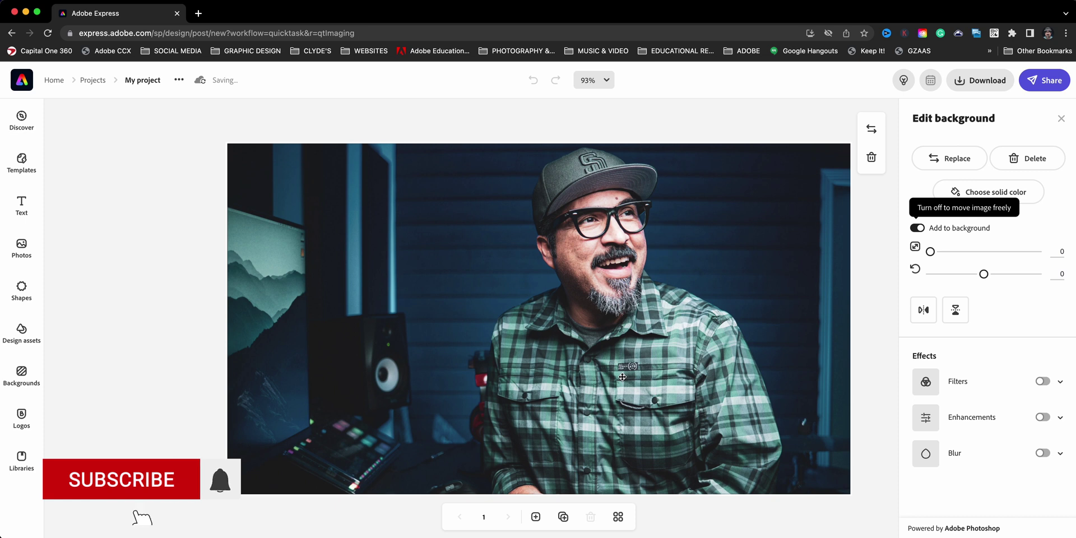
Add a text box reading 'Claudio Zavala Jr.' and enlarge it to fill two lines
left_click(40, 203)
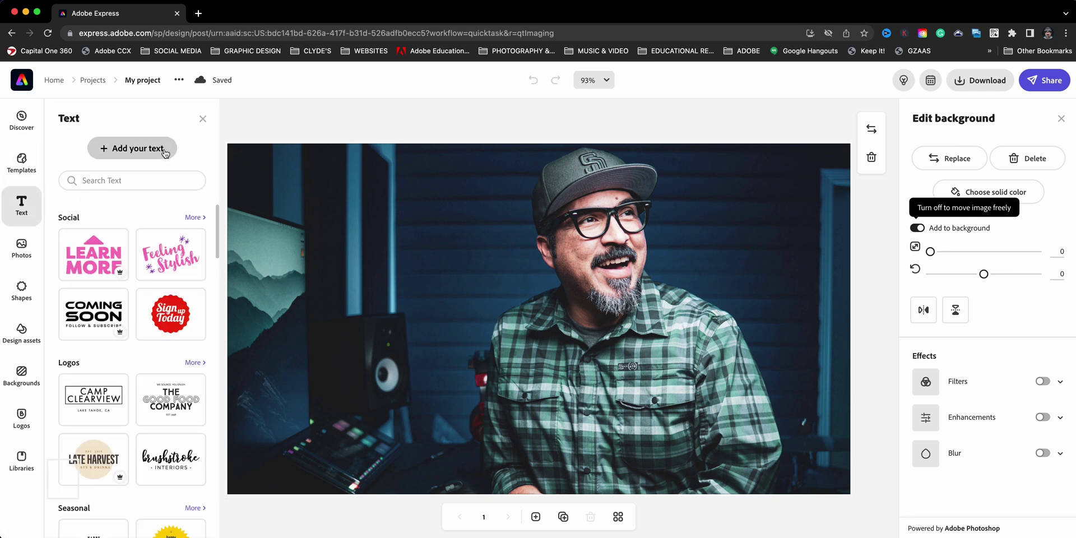
left_click(164, 149)
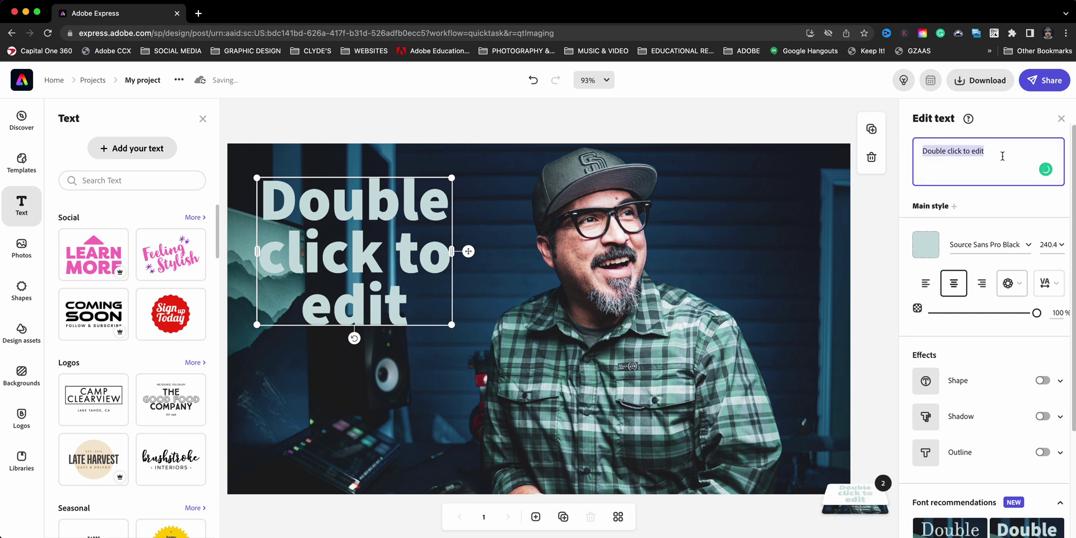
type("Claudio")
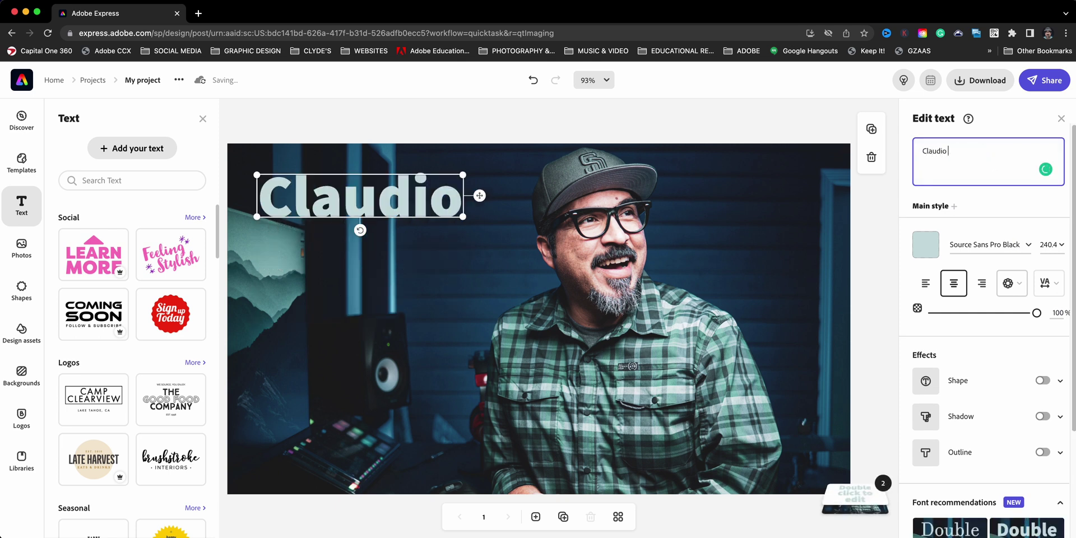
type(" Zavala")
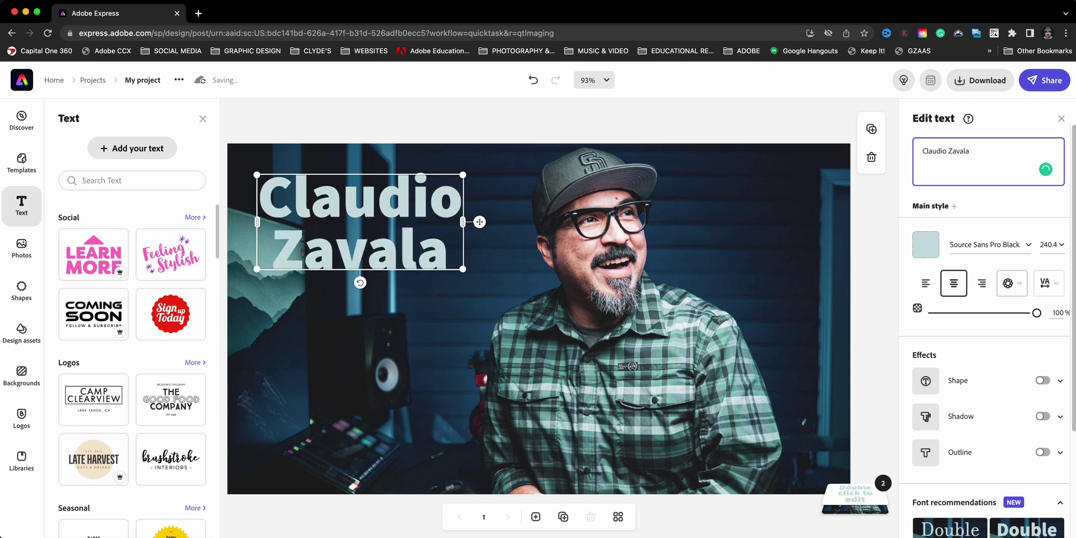
type(" Jr.")
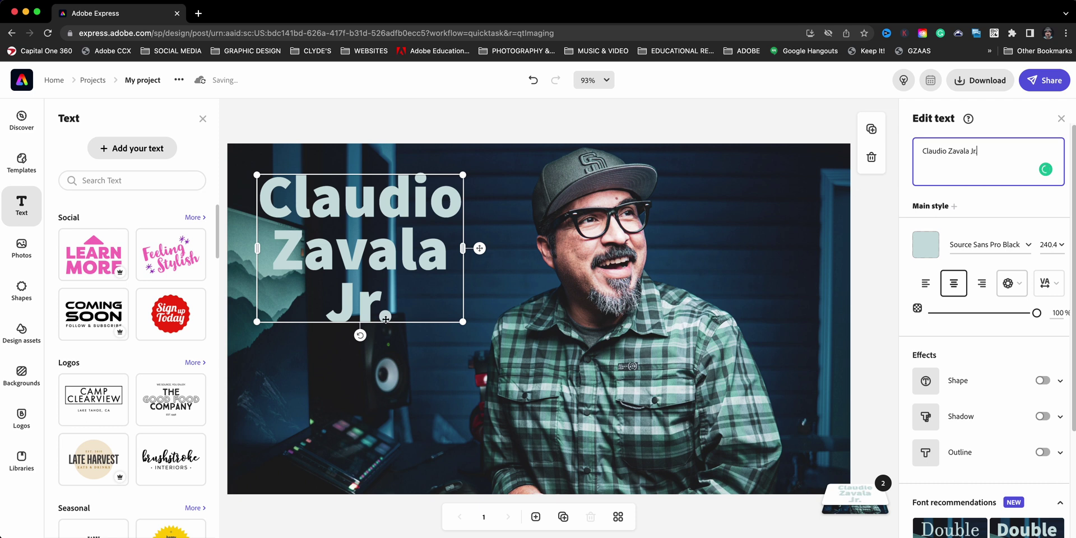
left_click_drag(523, 310, 581, 309)
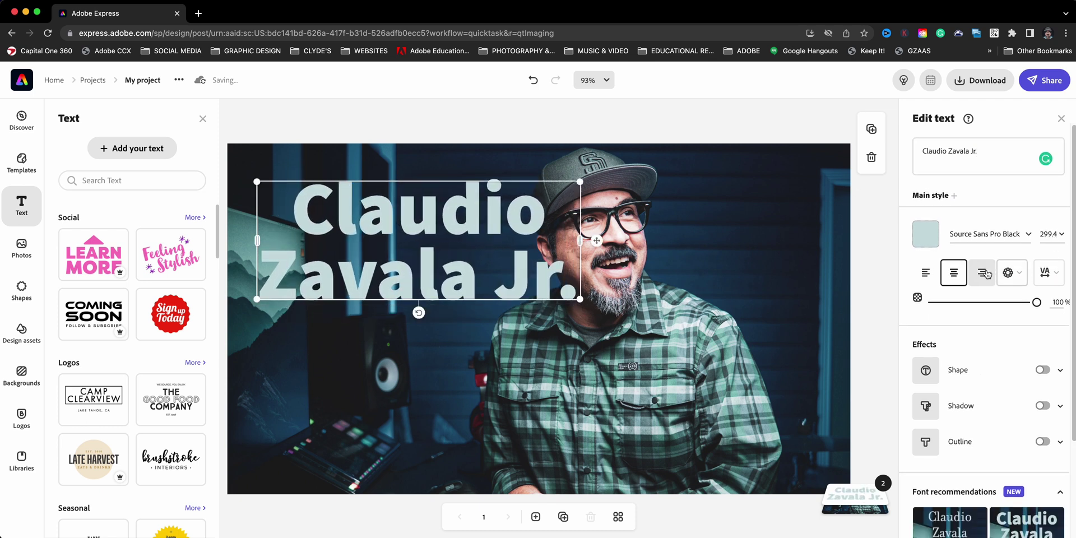
Left-align the title, move it lower, enlarge it to size 391, and tighten its line spacing
left_click(934, 277)
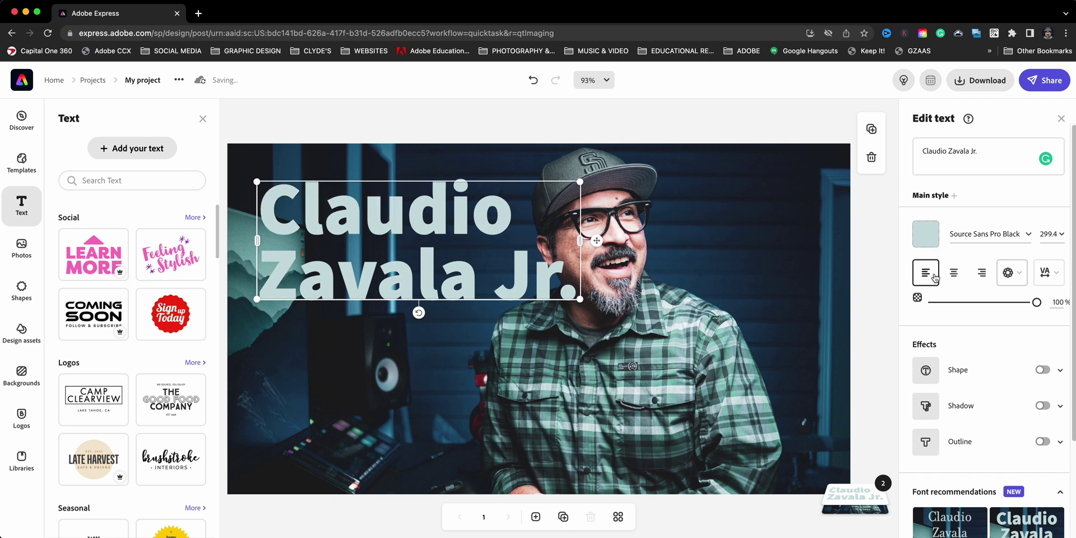
left_click_drag(439, 253, 421, 340)
left_click_drag(561, 385, 660, 418)
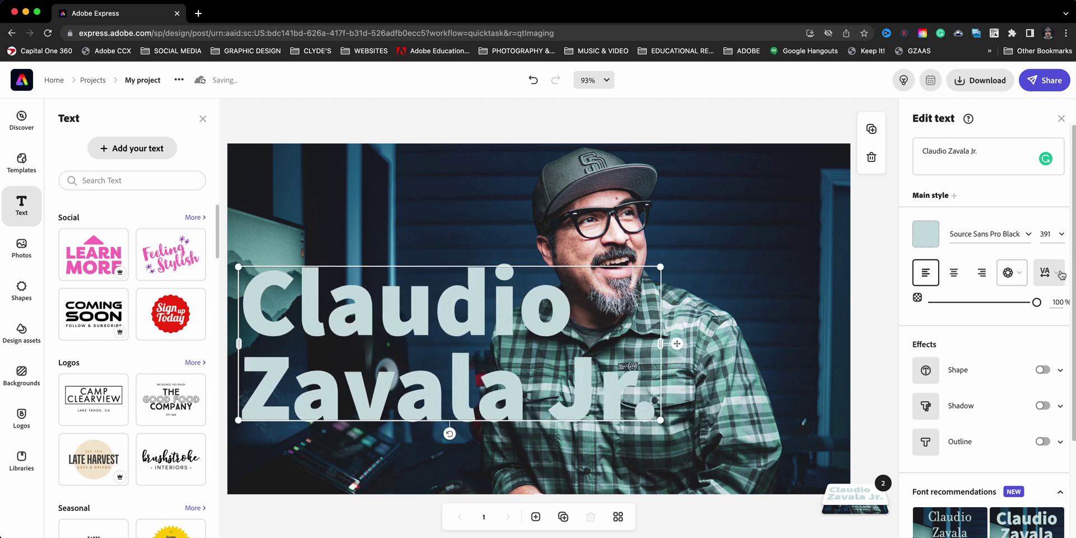
left_click(1045, 279)
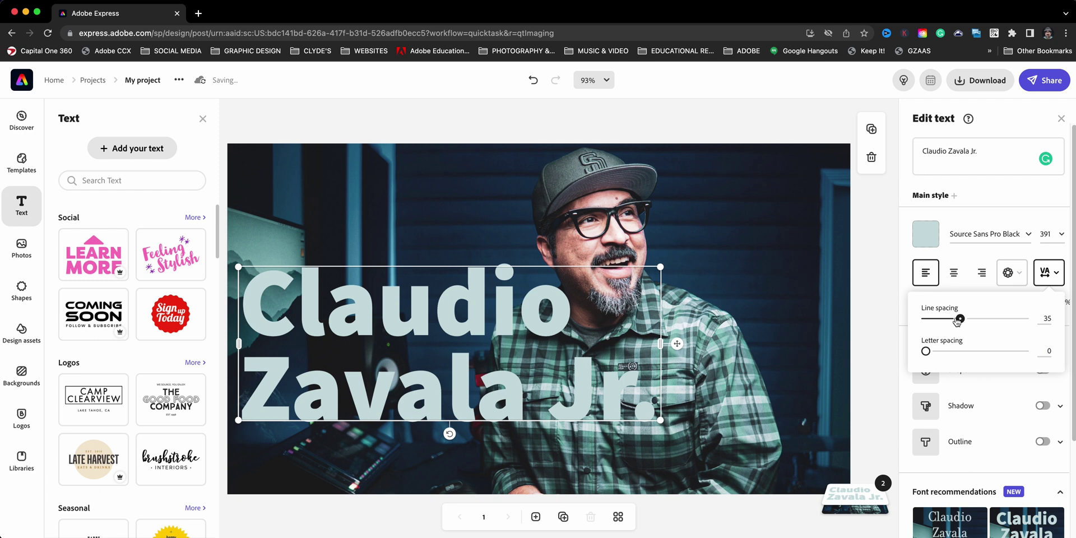
left_click_drag(960, 319, 930, 315)
left_click(783, 308)
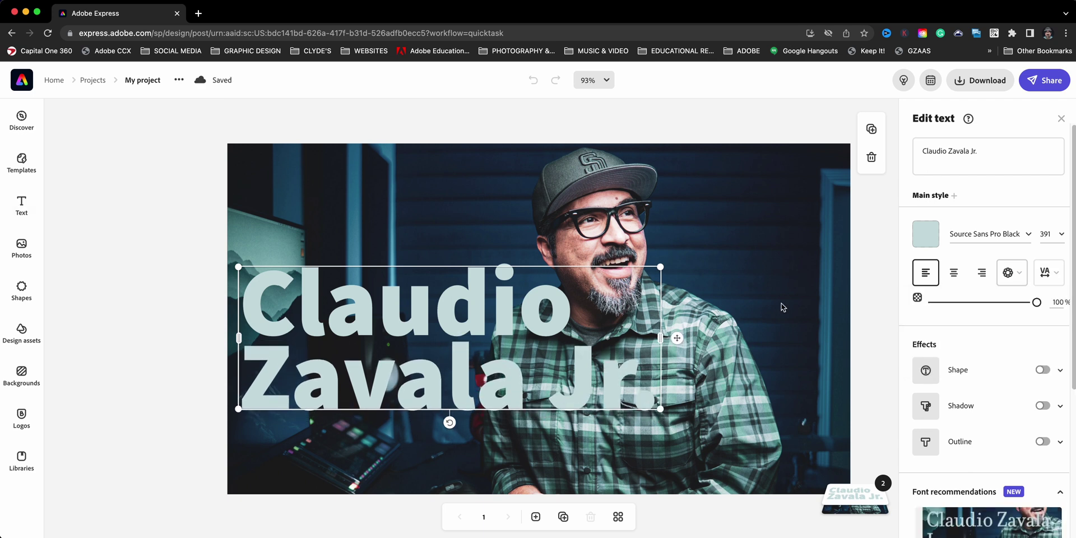
left_click(1033, 240)
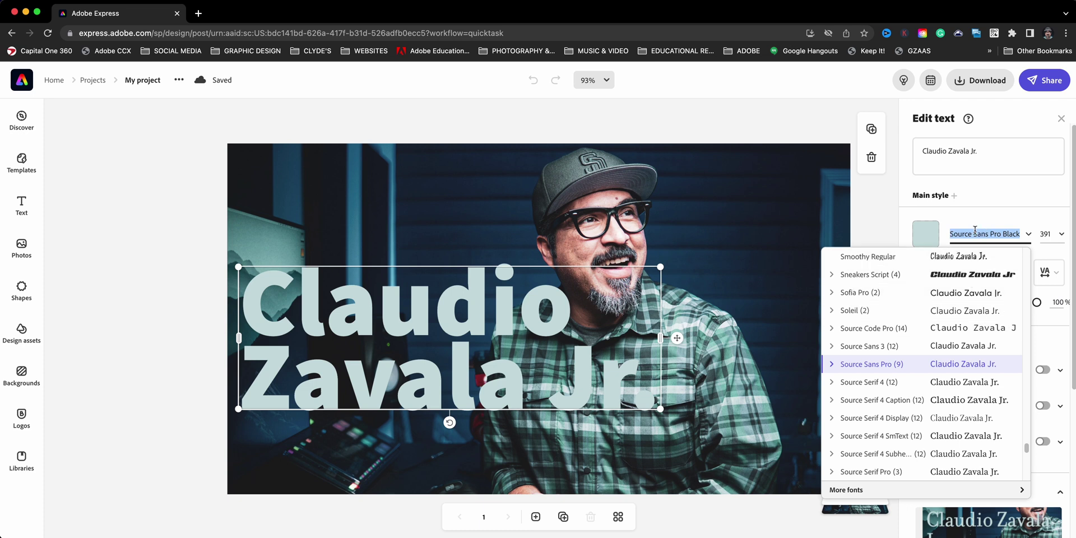
Change the title's text colour from pale blue to white
left_click(928, 235)
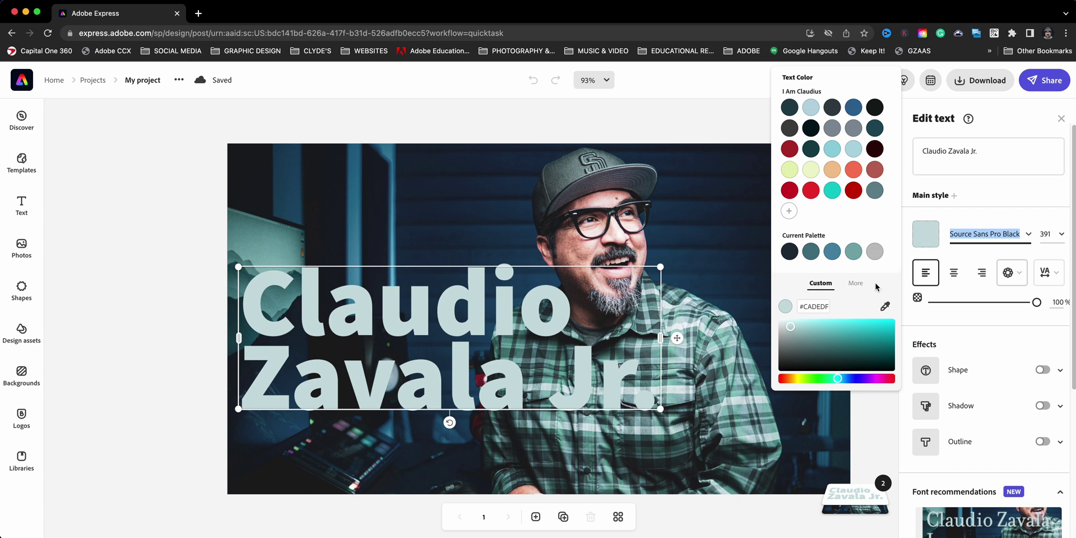
left_click(855, 284)
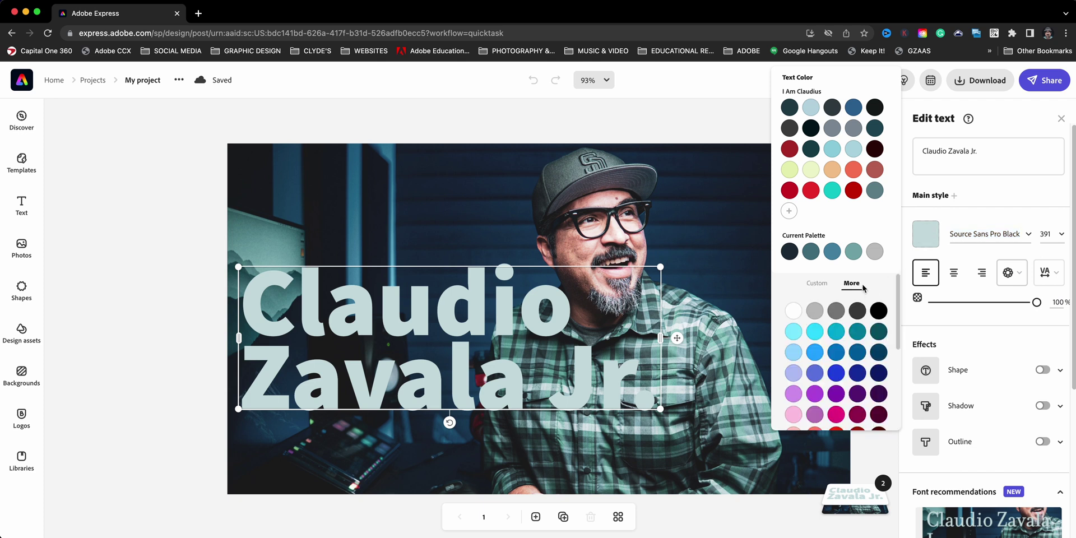
left_click(793, 312)
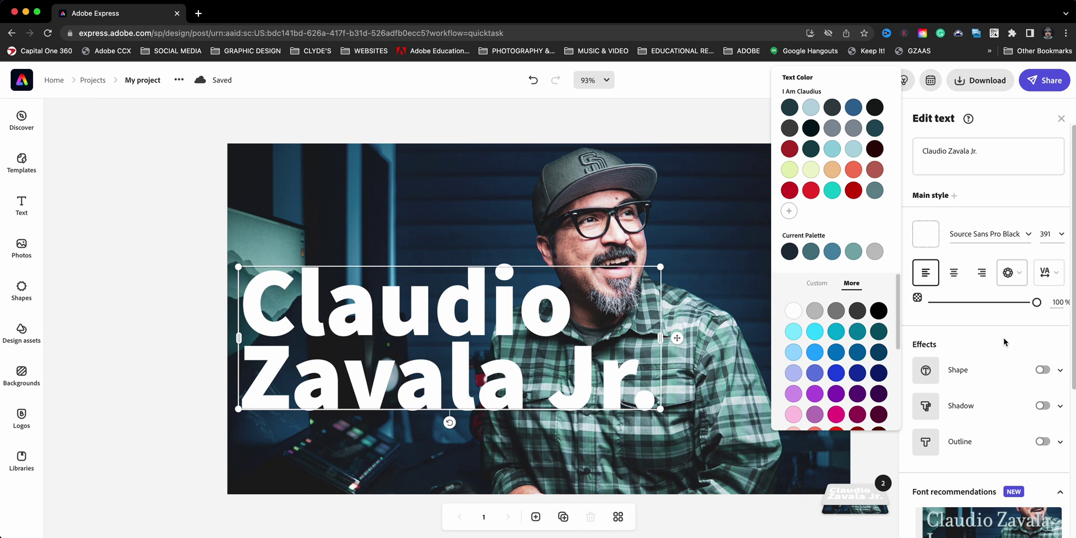
left_click(1031, 351)
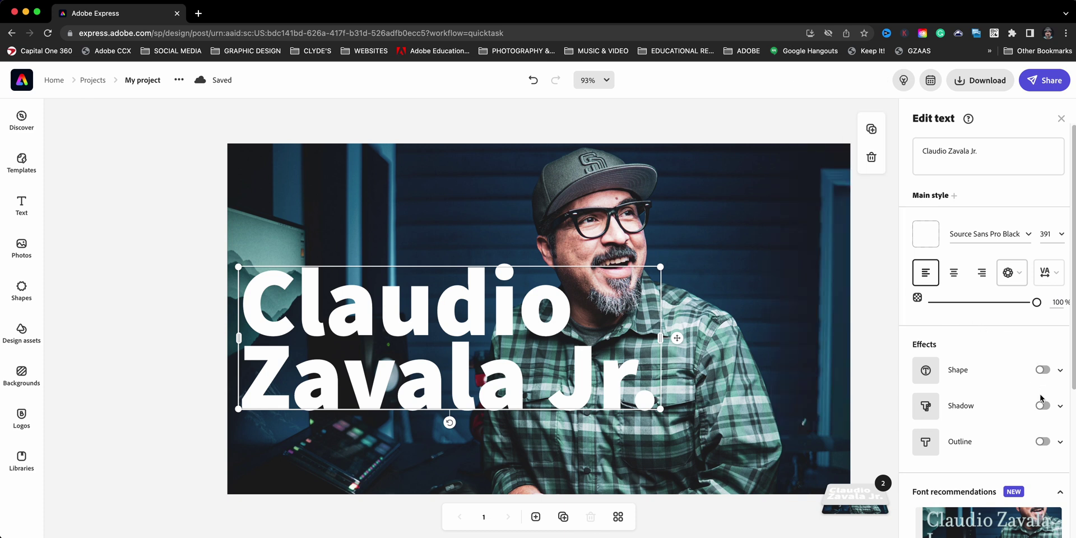
Give the title a transparent fill and a white #FFFFFF outline of width 16
left_click(1049, 445)
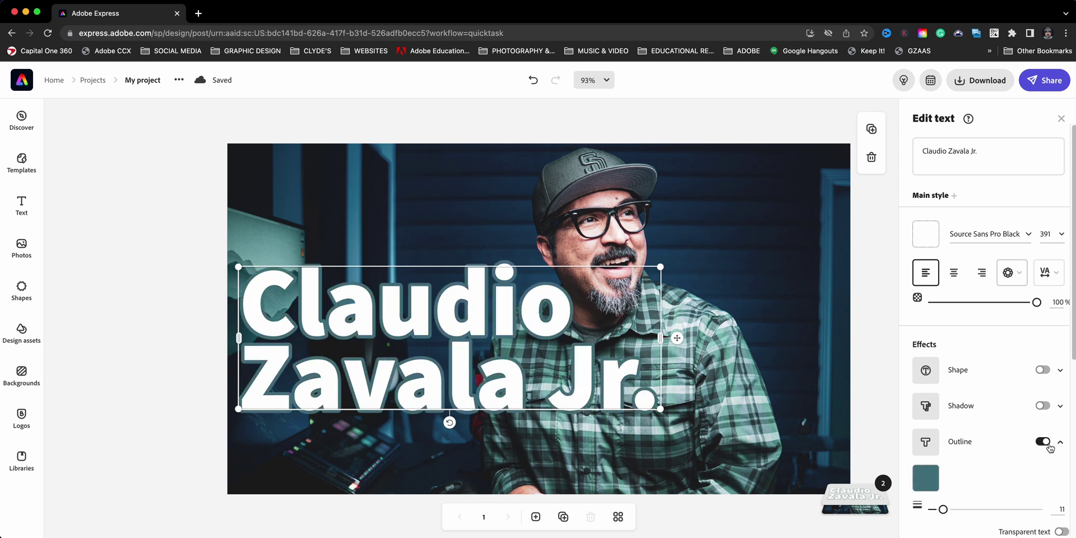
scroll(1071, 386, "down", 3)
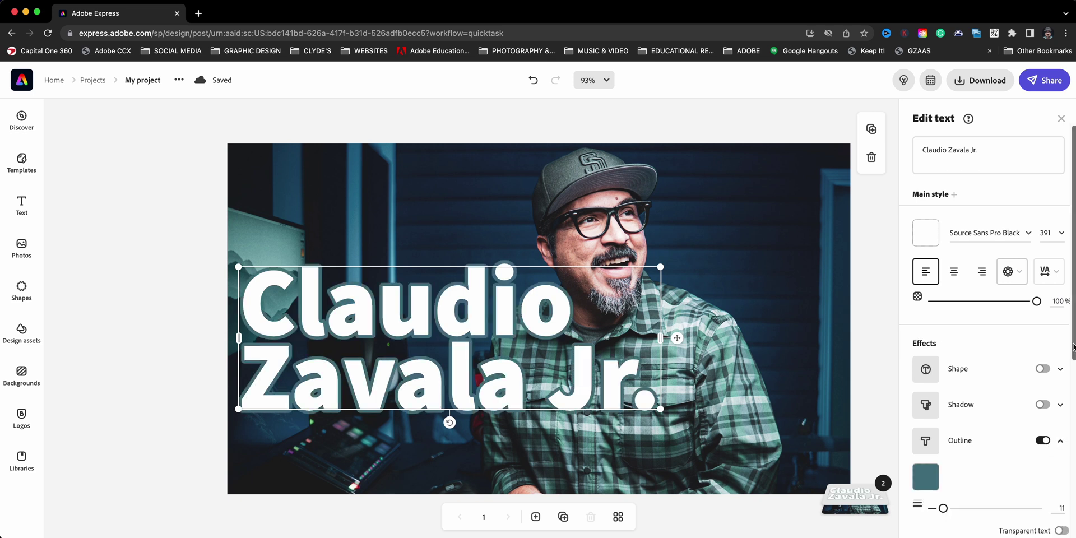
left_click_drag(1070, 386, 1070, 418)
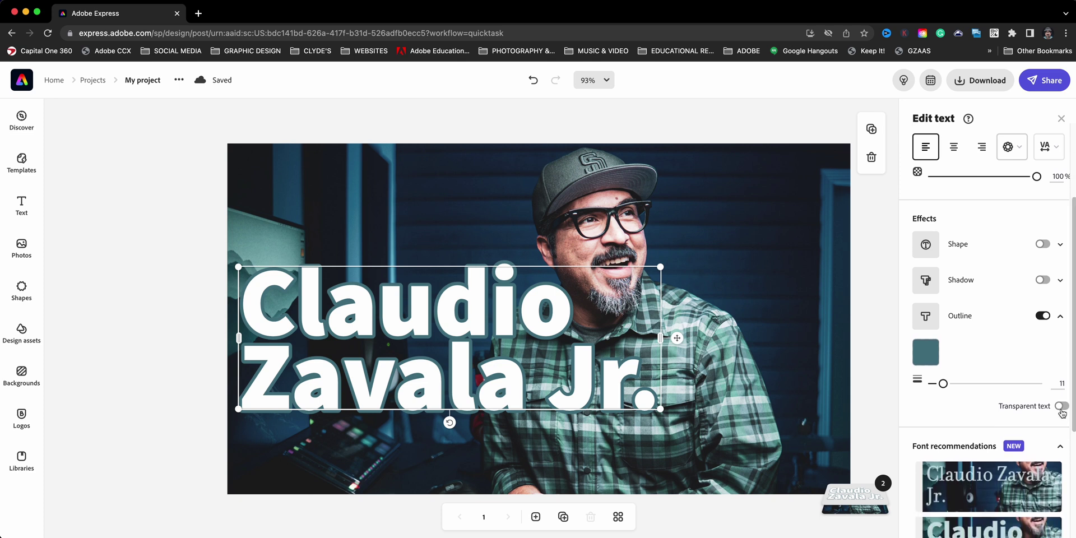
left_click(1061, 408)
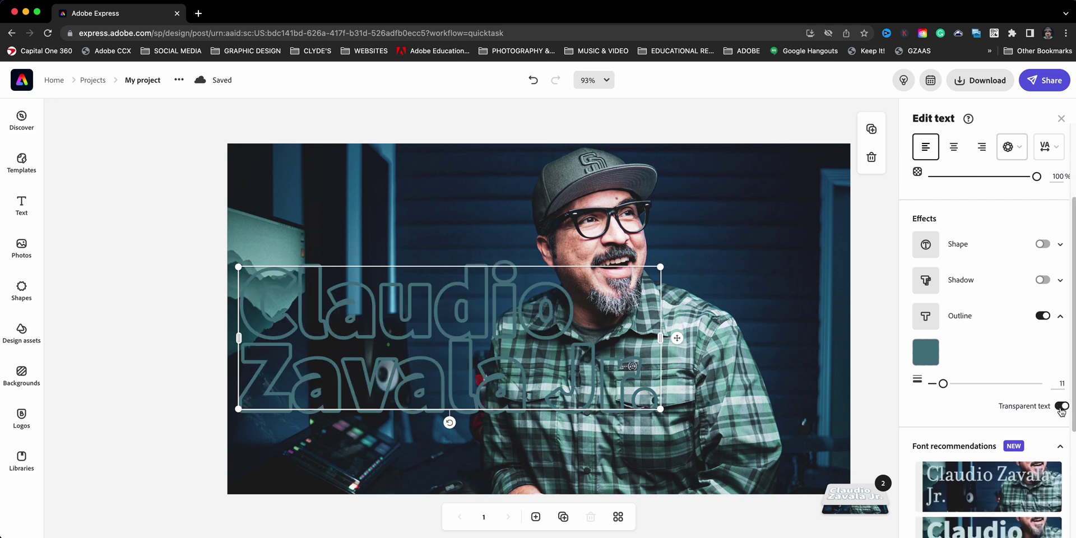
left_click(925, 351)
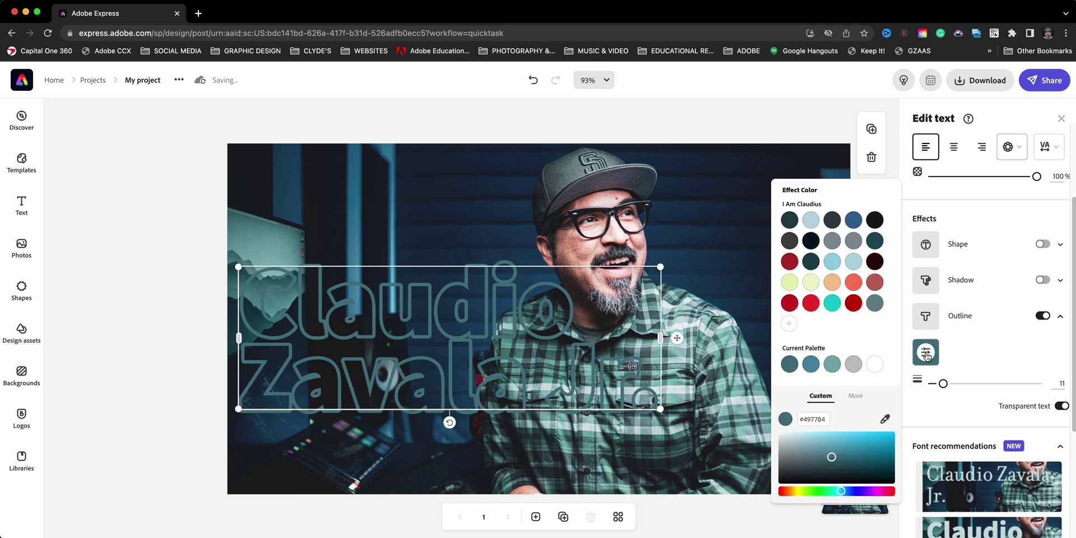
left_click(875, 364)
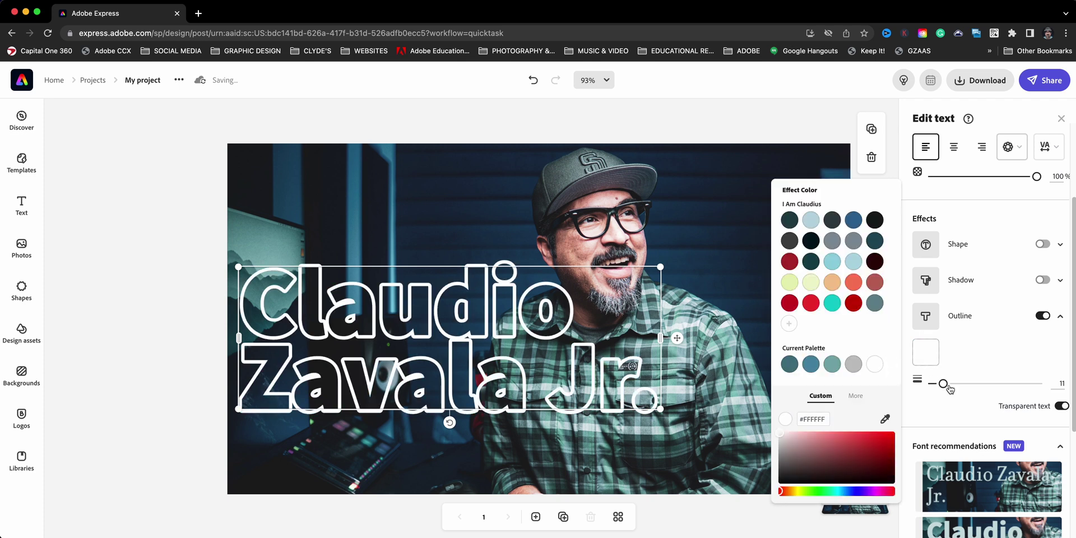
left_click_drag(945, 385, 948, 385)
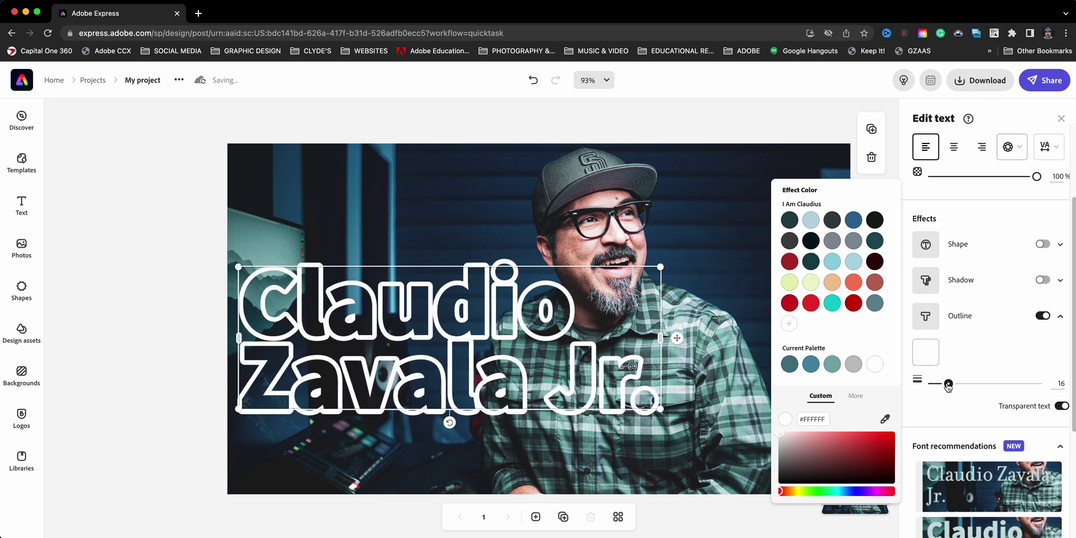
left_click(1058, 150)
Set letter spacing to 1 and outline width to 8, then enlarge the title to 418.9 and lower it
left_click_drag(926, 226, 932, 226)
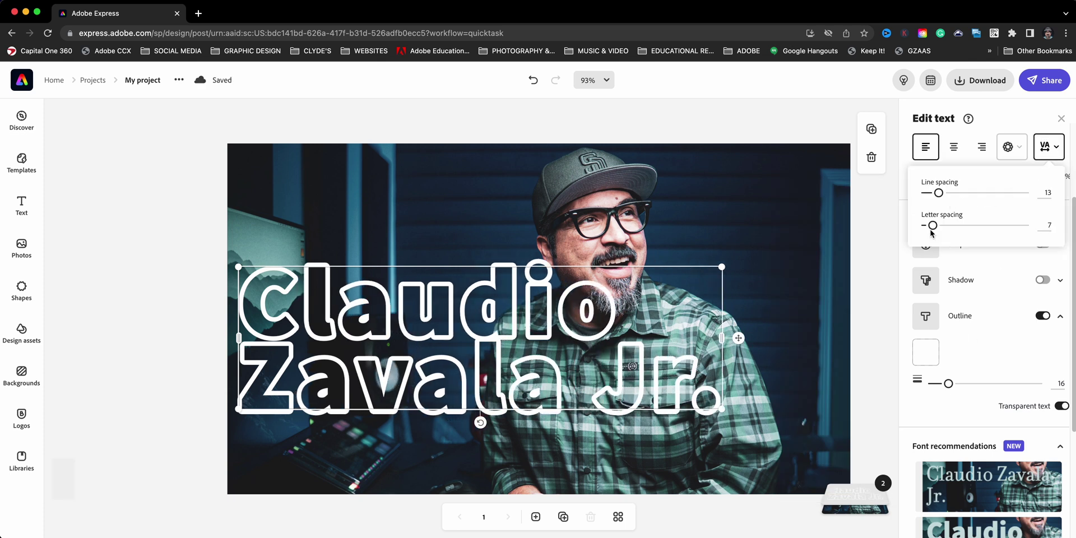
left_click_drag(949, 384, 940, 384)
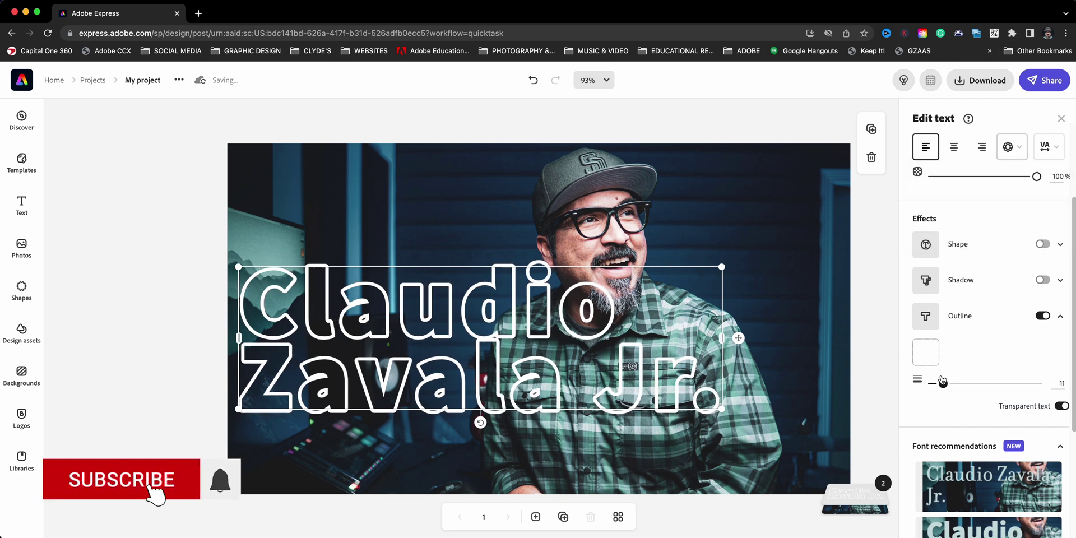
left_click(1046, 146)
left_click_drag(940, 229, 927, 224)
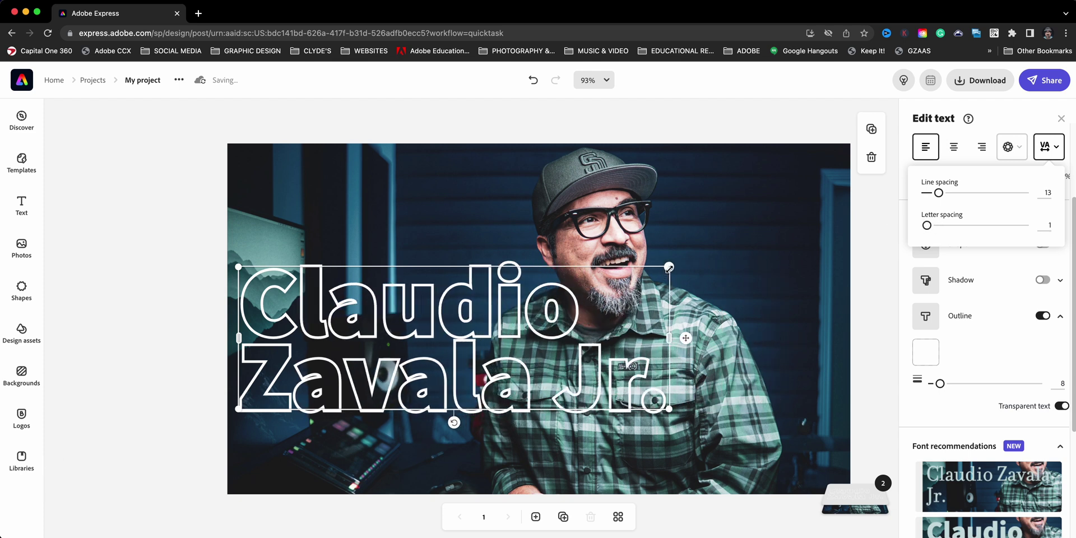
left_click_drag(670, 267, 703, 256)
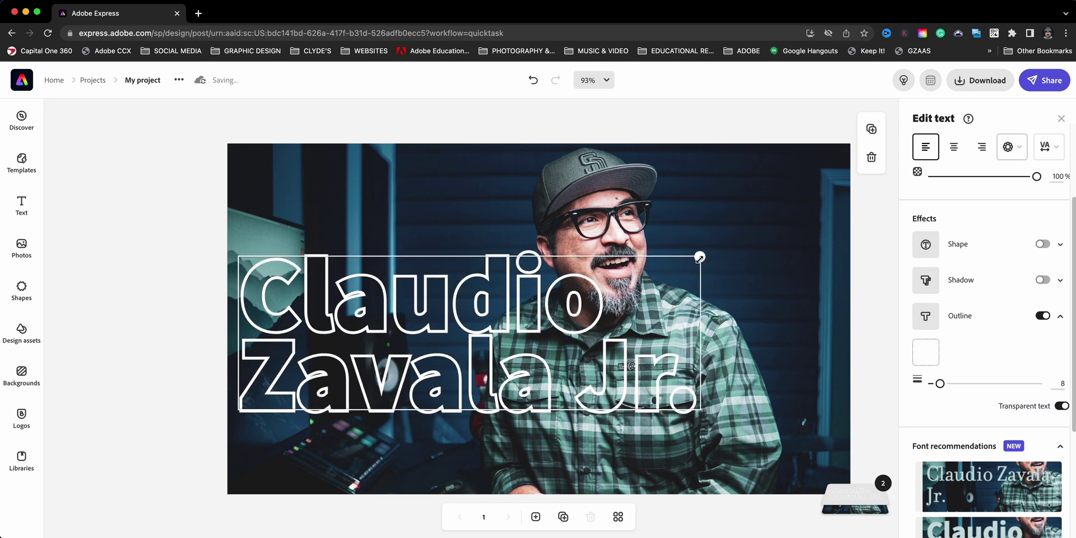
left_click_drag(622, 372, 625, 402)
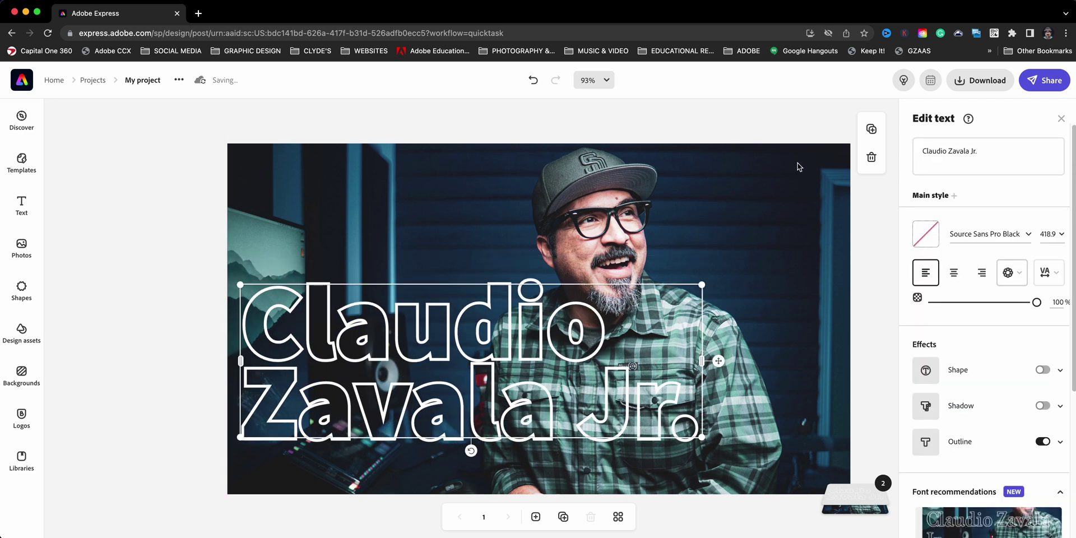
Duplicate the title, shrink the copy to one line at size 203.8, and turn its outline off
left_click(871, 129)
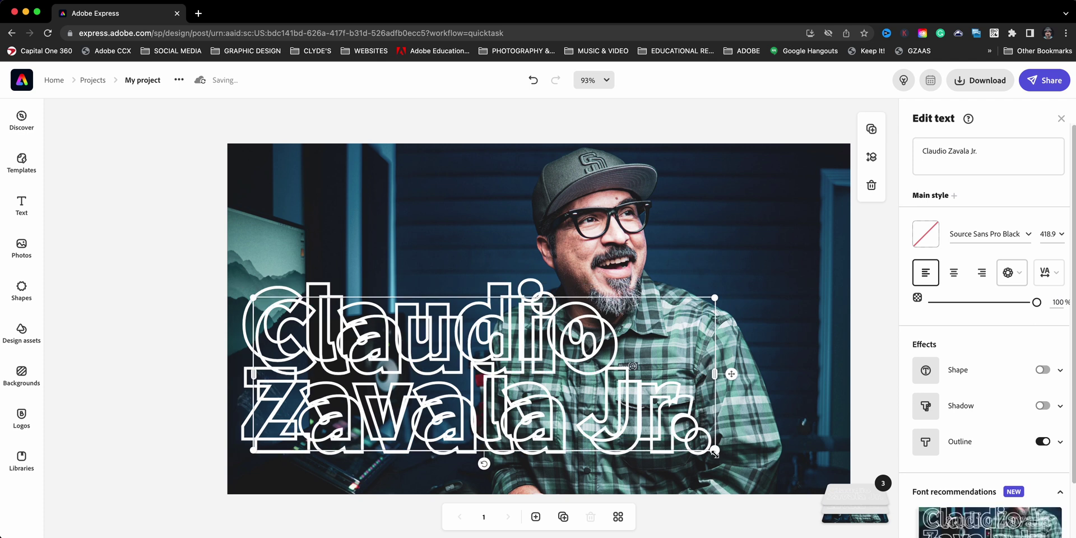
left_click_drag(709, 447, 656, 474)
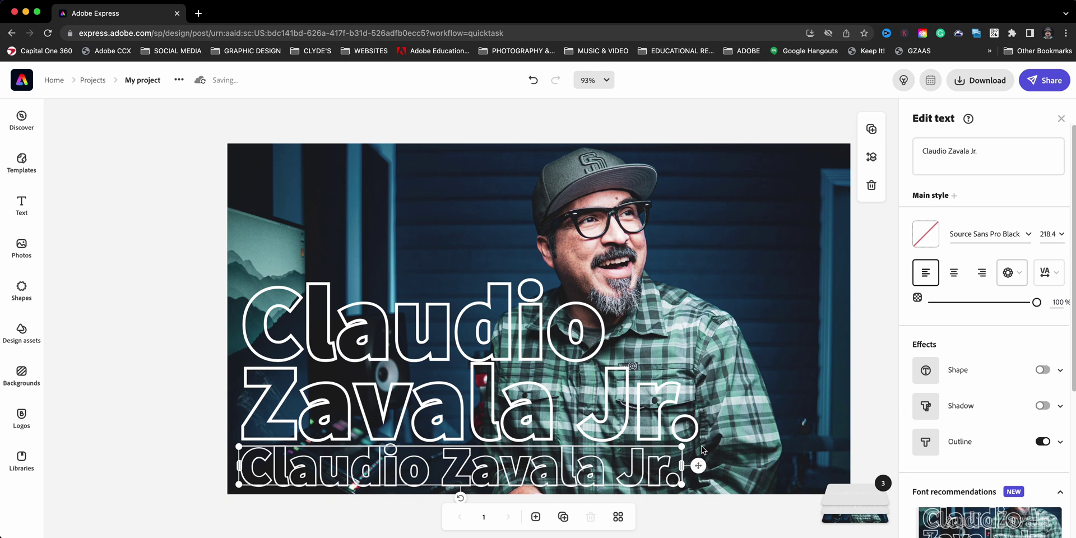
left_click_drag(682, 446, 653, 465)
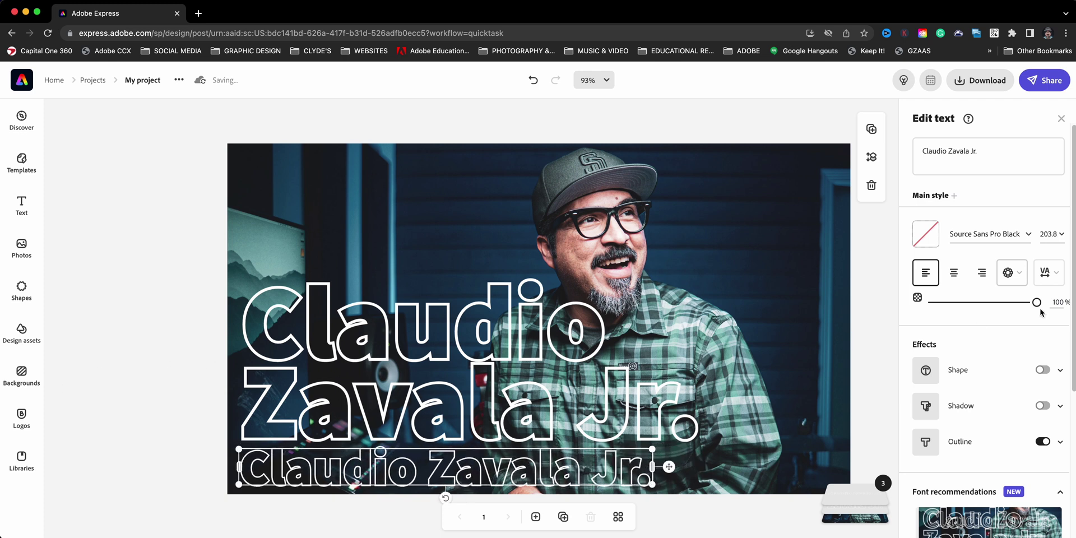
left_click(1044, 443)
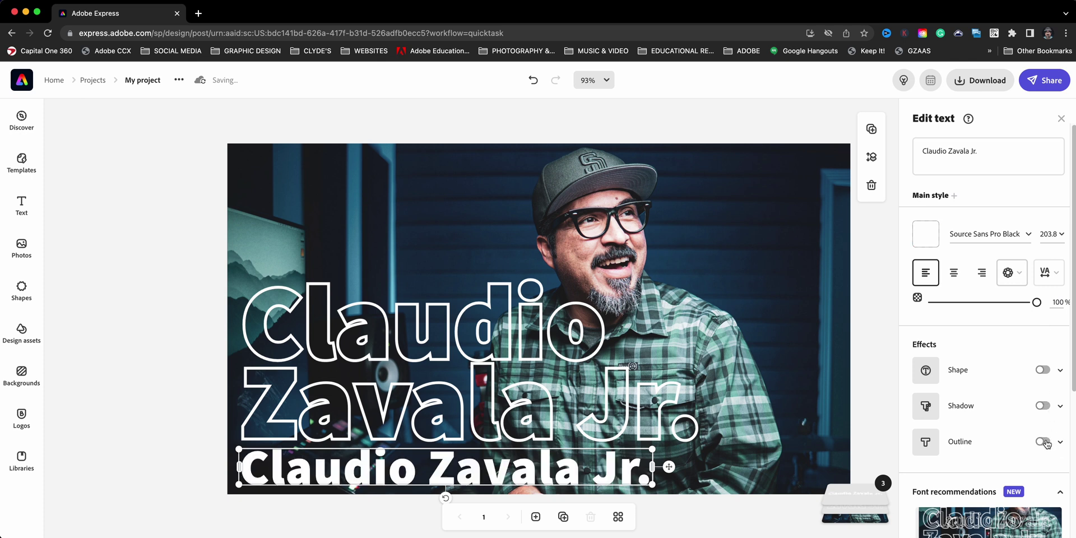
left_click(928, 238)
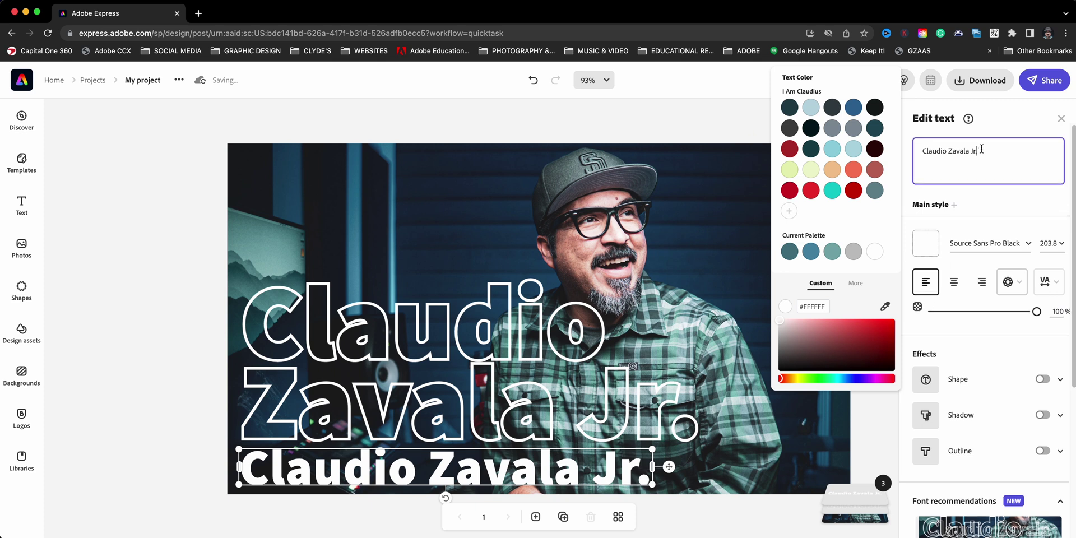
left_click_drag(982, 149, 891, 146)
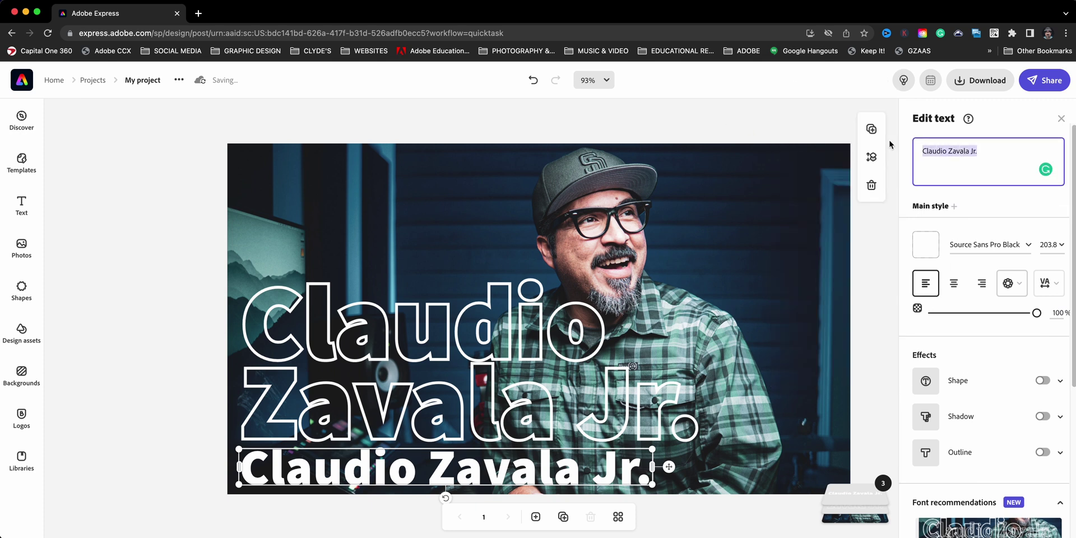
Replace the copy's text with 'YouTuber • Photographer • Musician' and shrink it to size 110.7
type("YouTu")
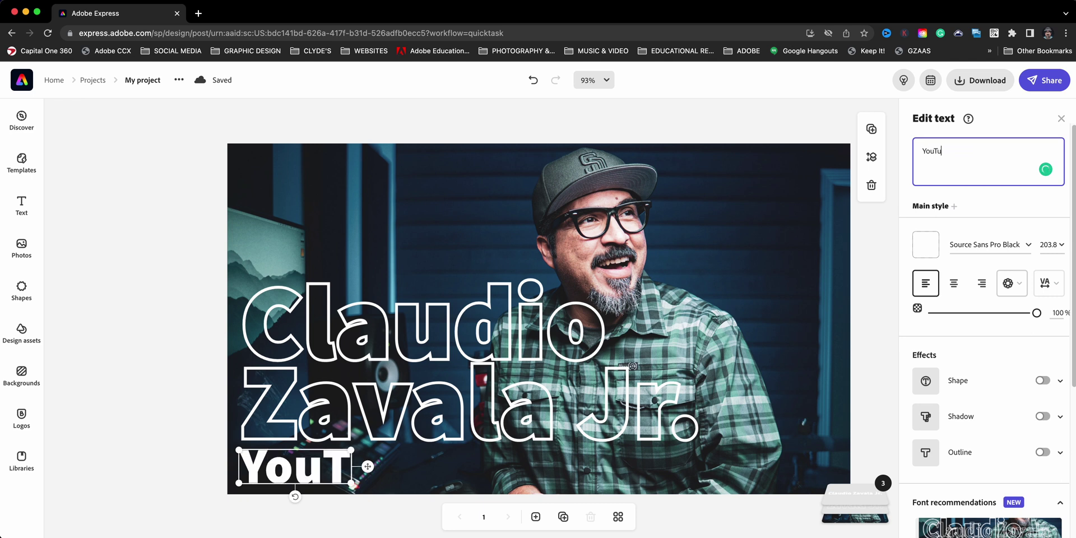
type("ber")
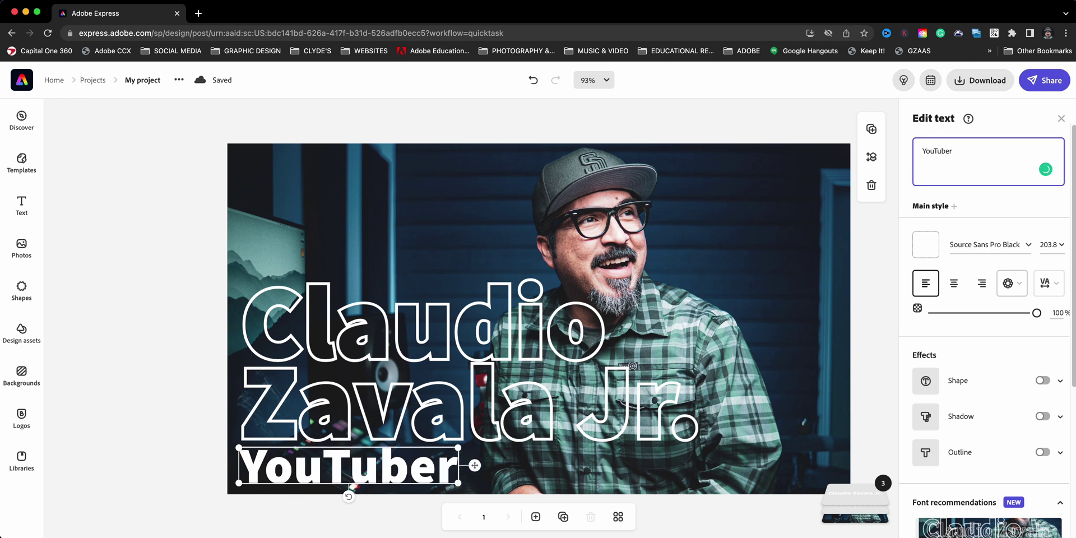
type(" • P")
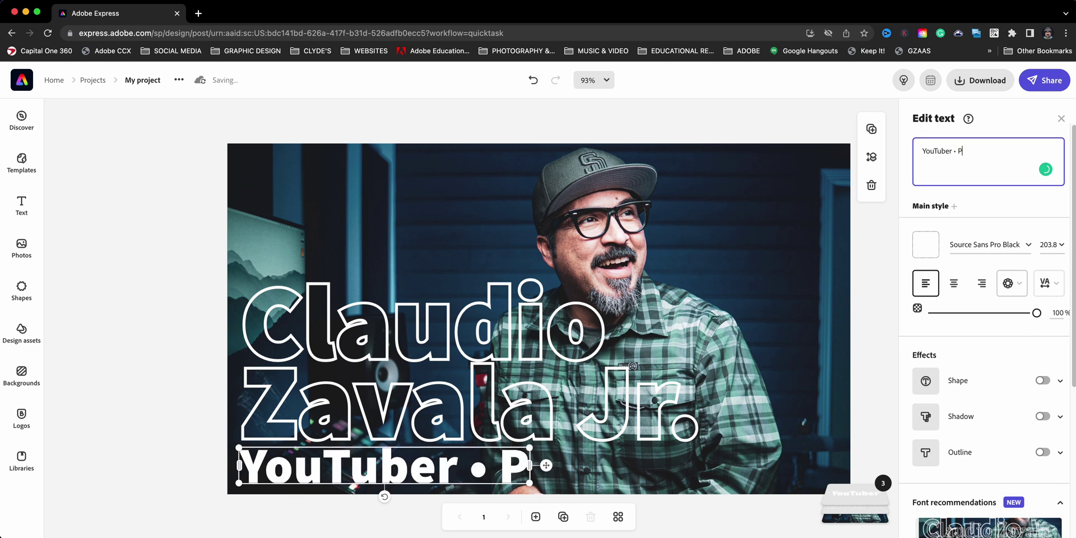
type("hotographer")
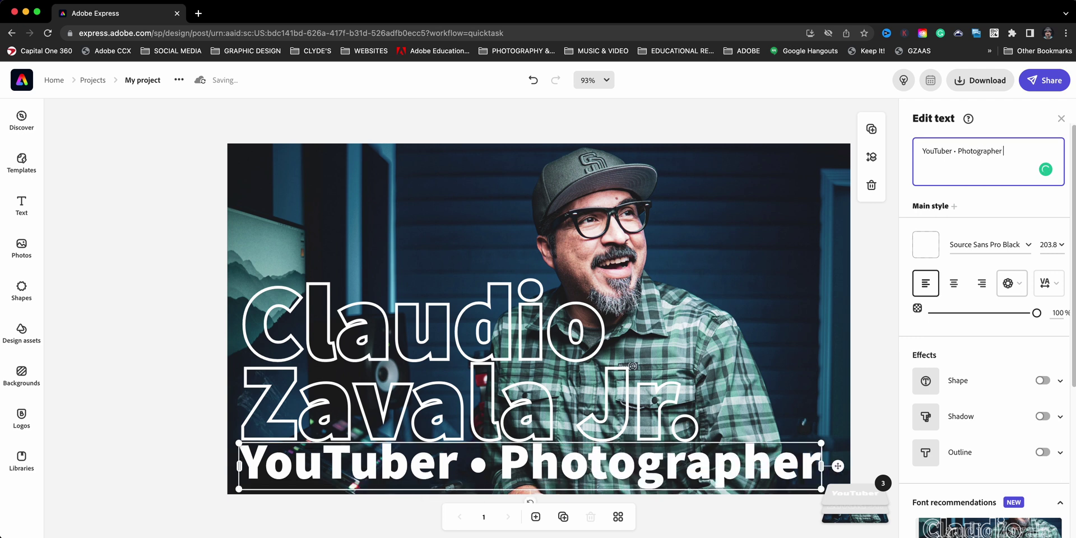
type(" • Mus")
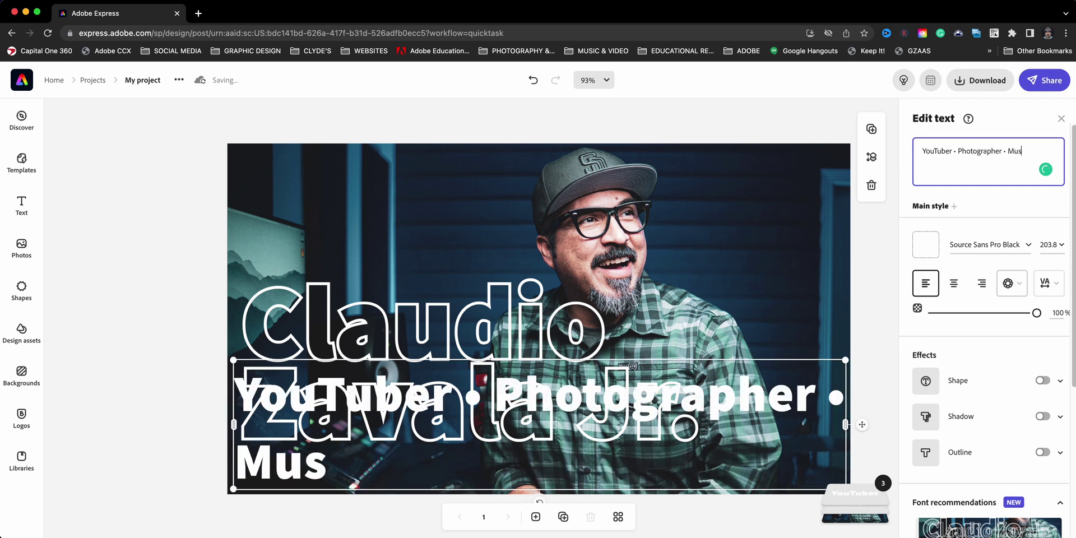
type("ician")
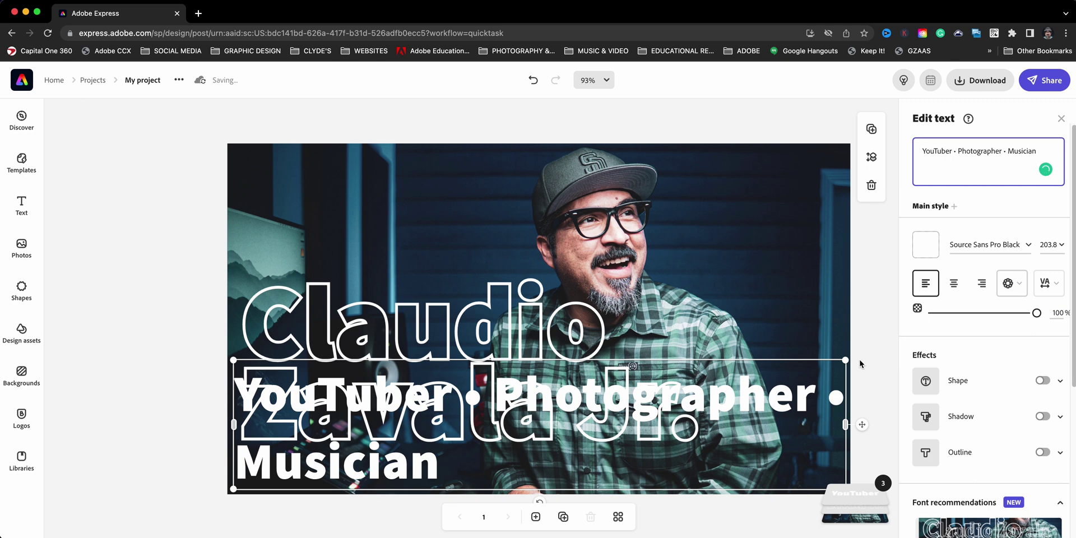
left_click_drag(845, 359, 676, 447)
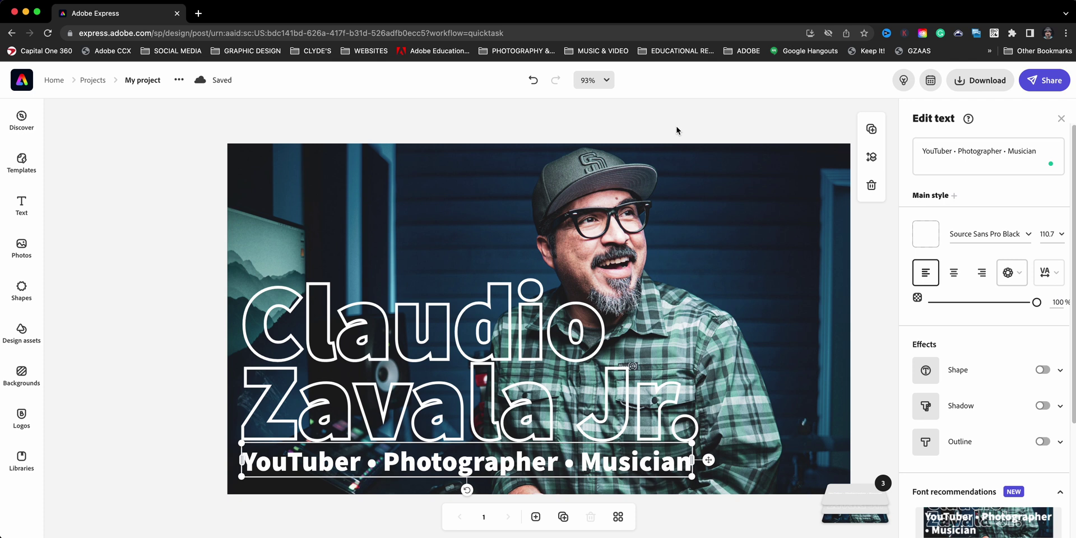
Deselect the text and download the finished design as a PNG
left_click(676, 129)
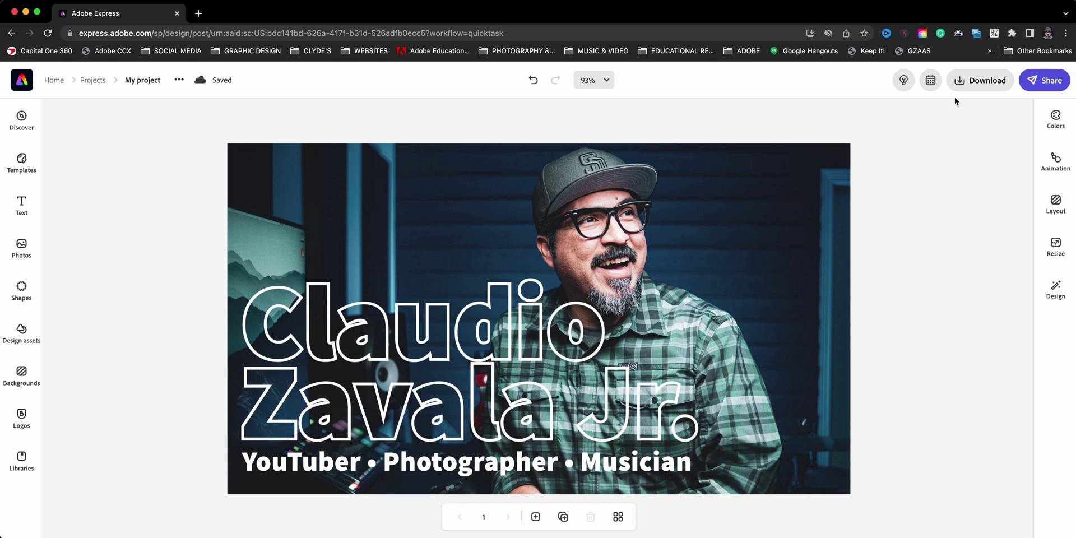
left_click(981, 80)
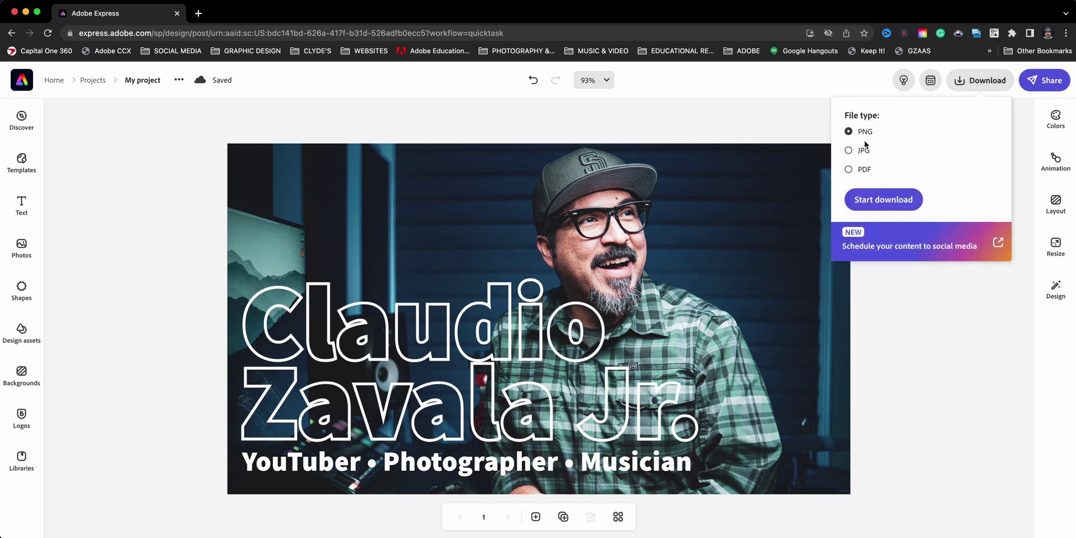
left_click(878, 200)
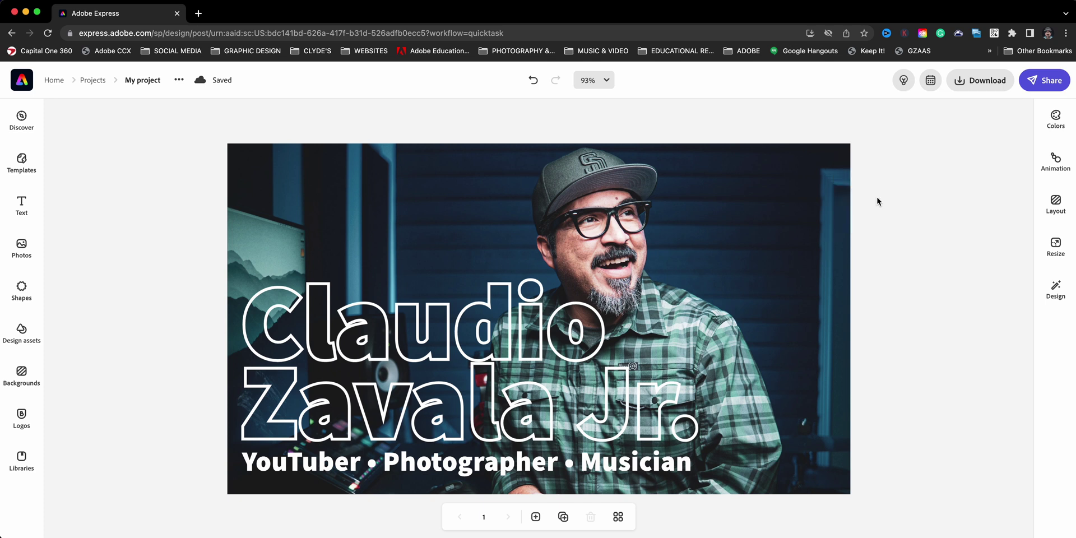